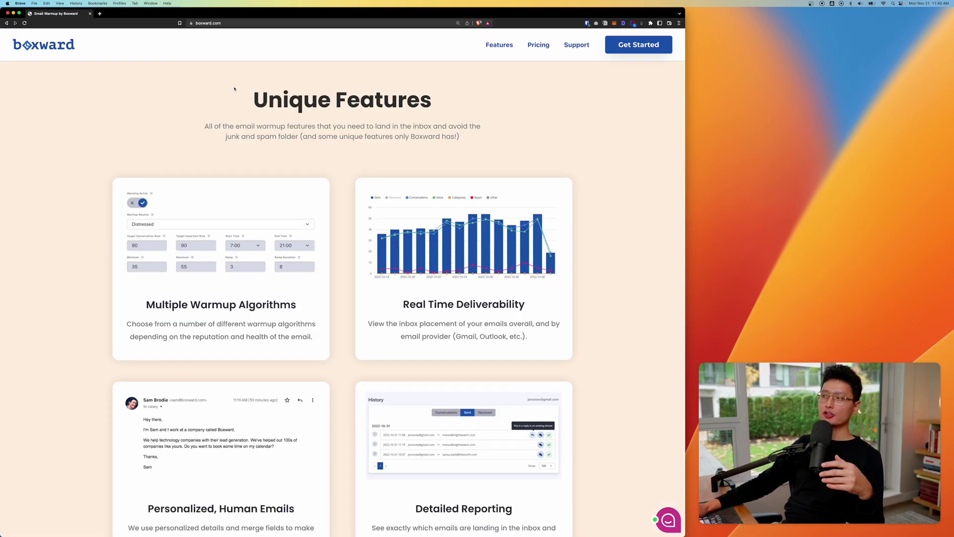
Read through the Unique Features section of the Boxward site, including the Personalized, Human Emails card.
scroll(242, 103, down, 3)
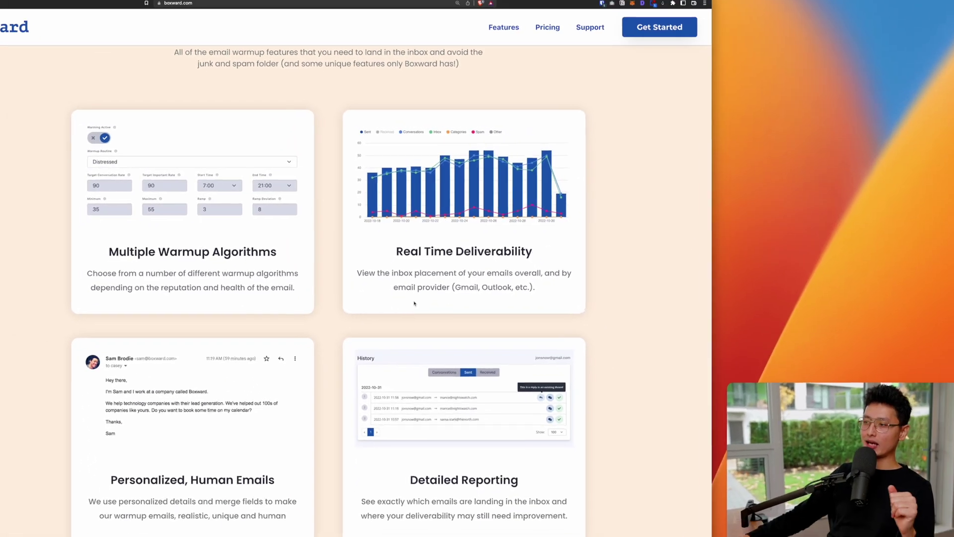
scroll(235, 198, down, 3)
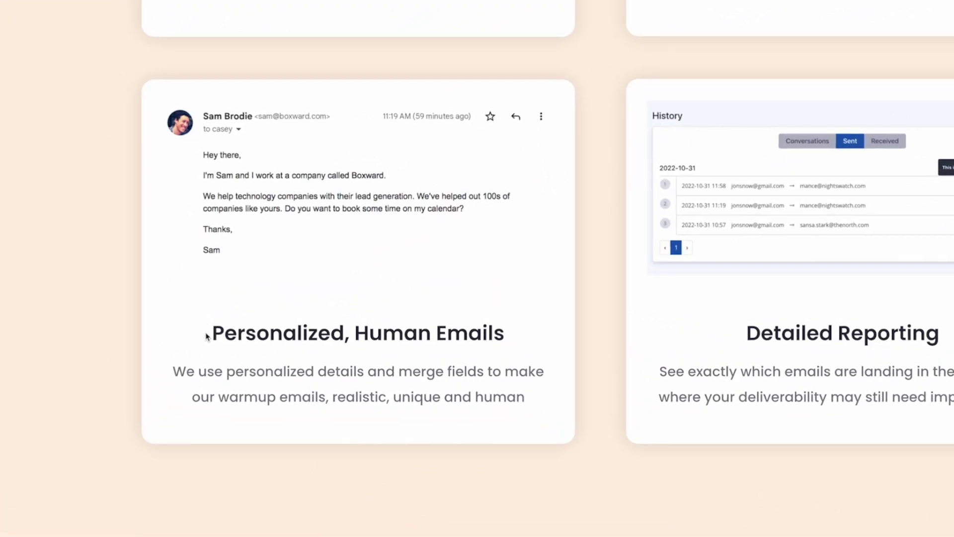
drag(207, 336, 530, 323)
Examine the Lifetime plan's pricing card, including its email accounts, daily email limit, warmup routines, inbox connections and spam correction.
scroll(375, 124, down, 10)
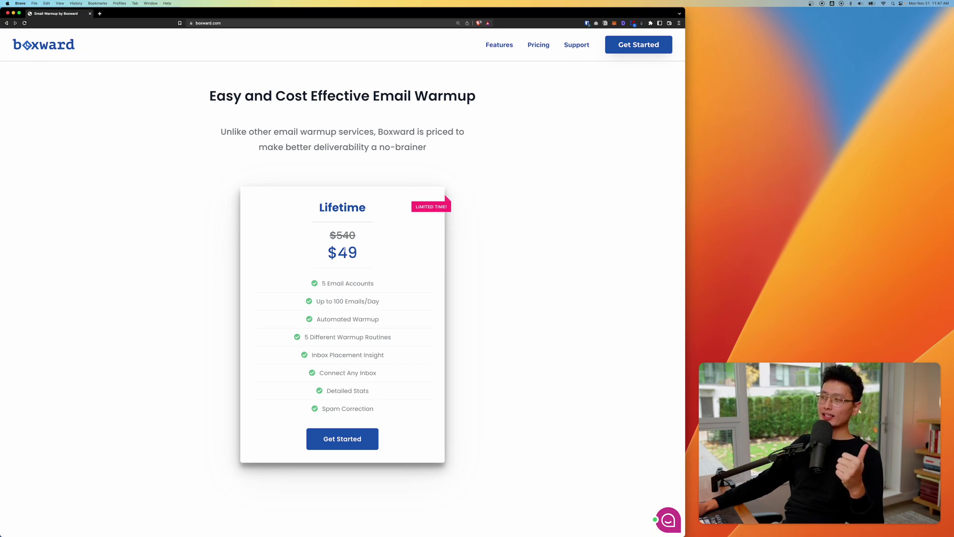
drag(324, 284, 375, 287)
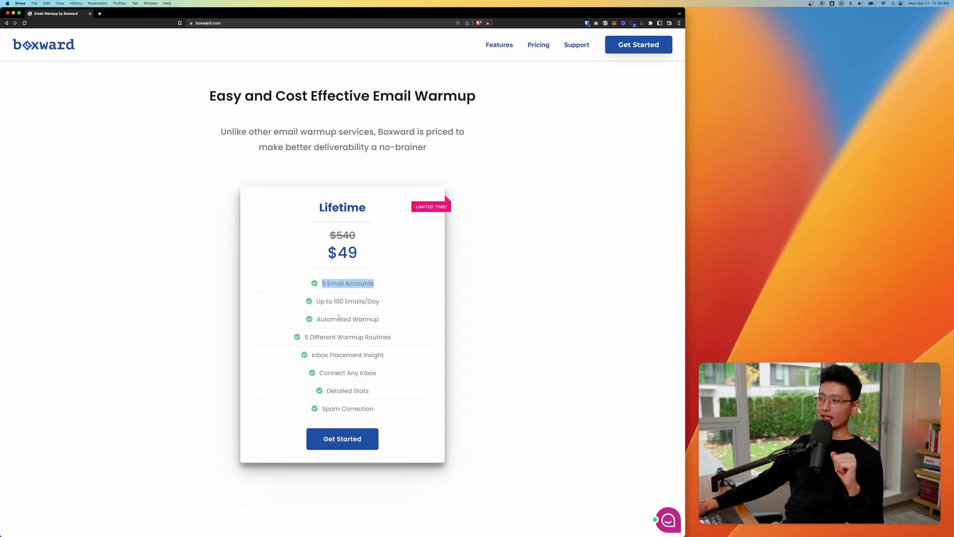
scroll(359, 285, down, 1)
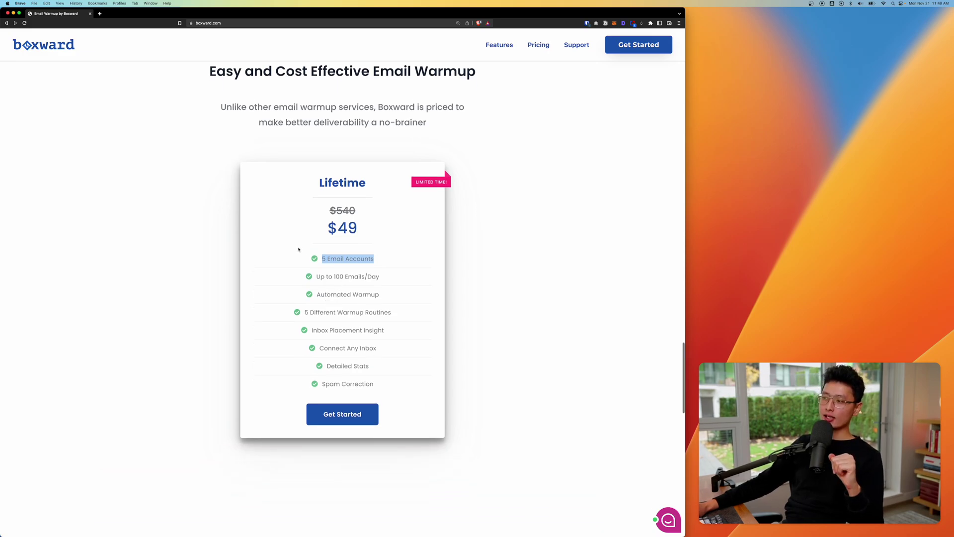
drag(312, 276, 395, 275)
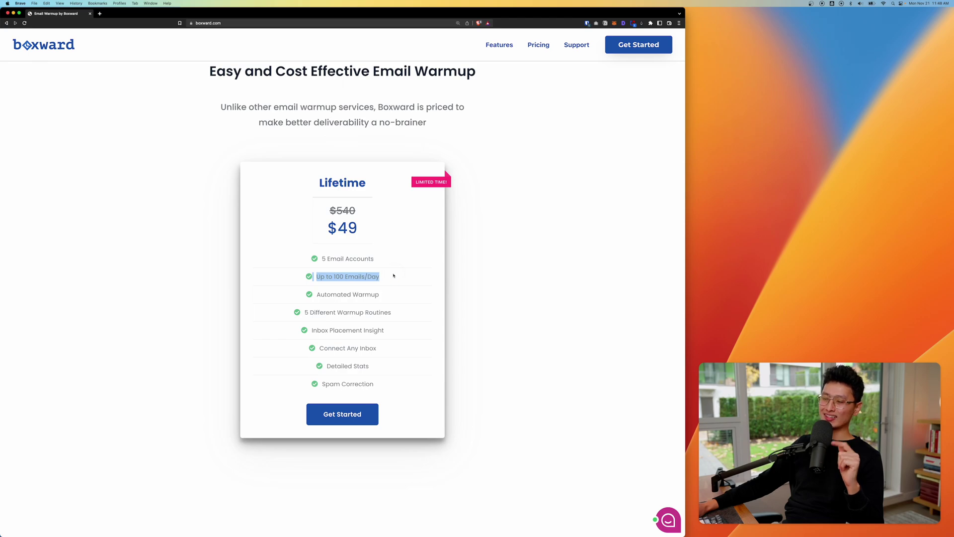
click(340, 279)
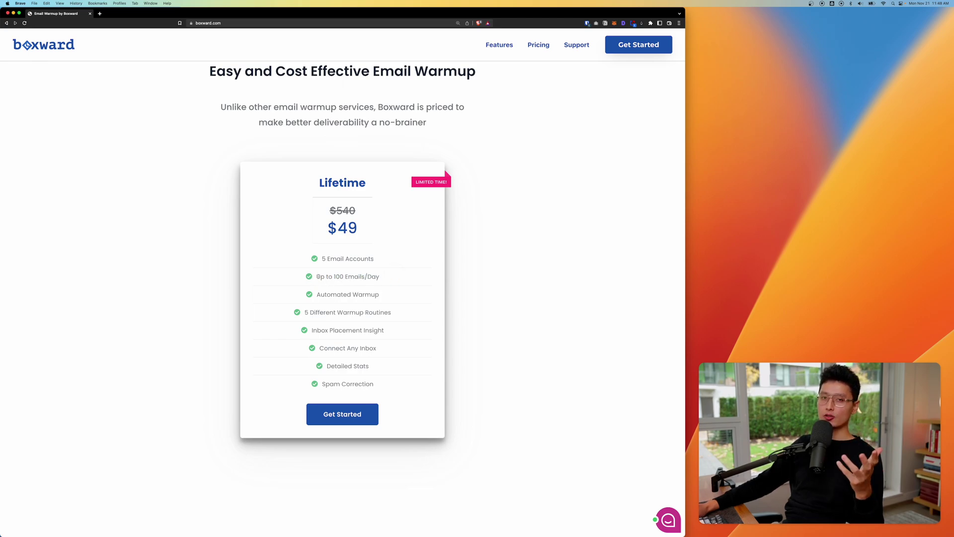
drag(335, 277, 360, 277)
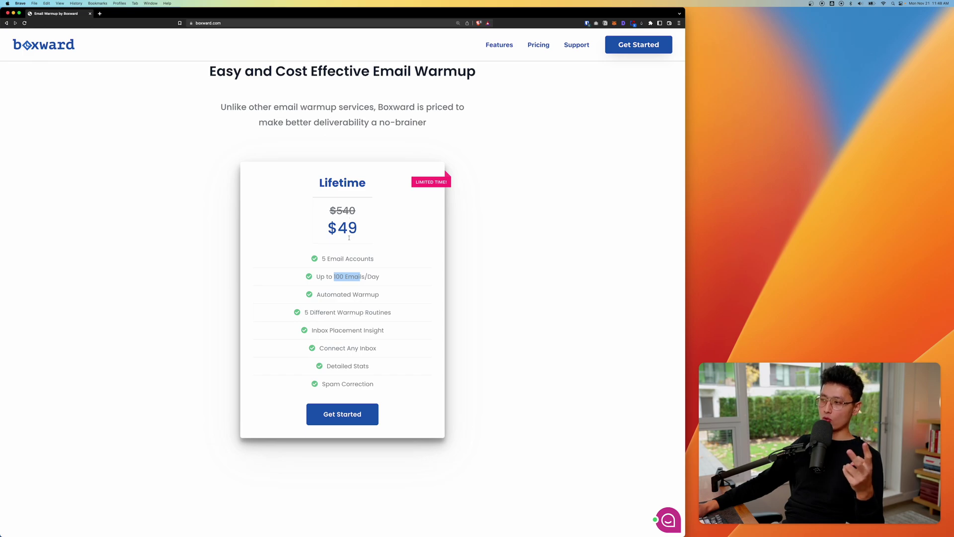
scroll(353, 246, down, 1)
drag(324, 269, 378, 281)
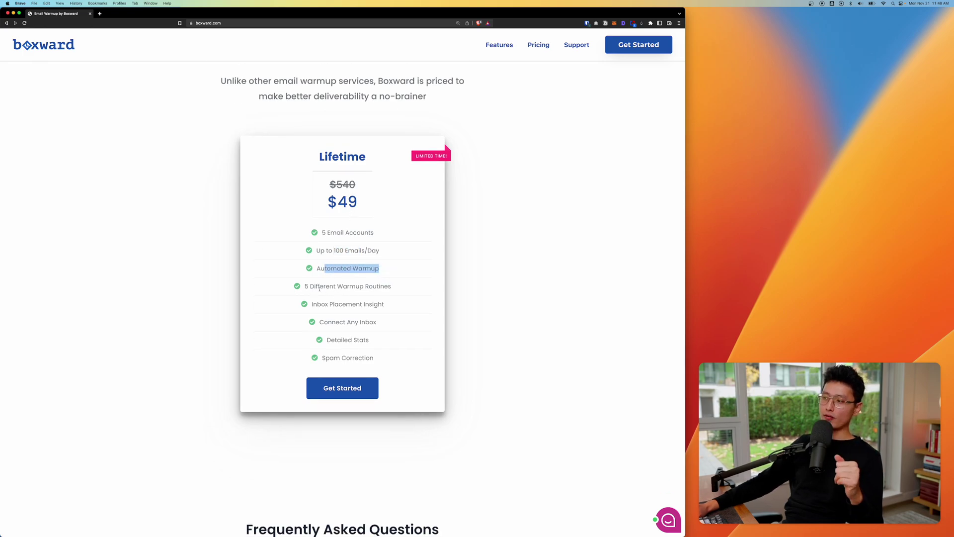
drag(309, 287, 379, 288)
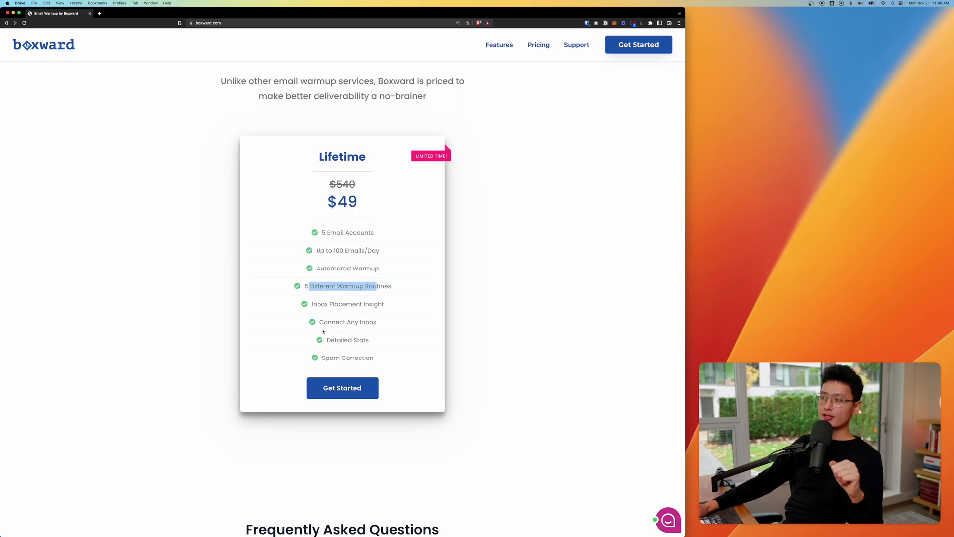
drag(319, 322, 387, 327)
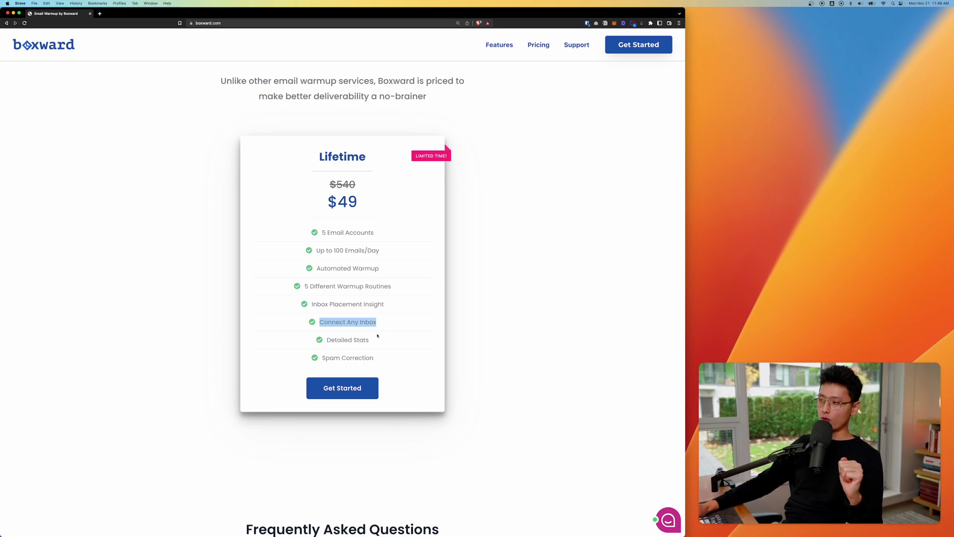
mouse_move(323, 359)
mouse_down()
mouse_move(405, 362)
mouse_move(322, 357)
mouse_up()
click(404, 362)
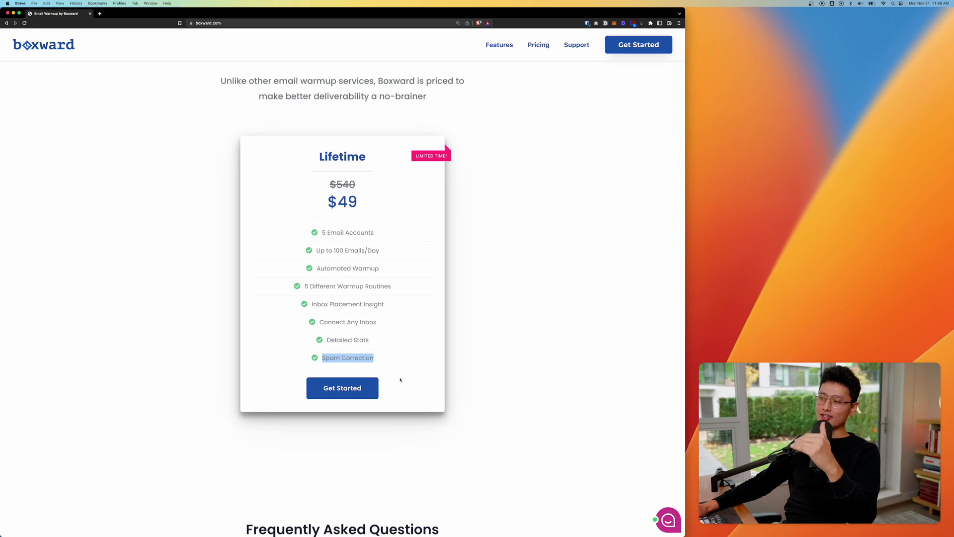
click(452, 173)
scroll(453, 172, down, 1)
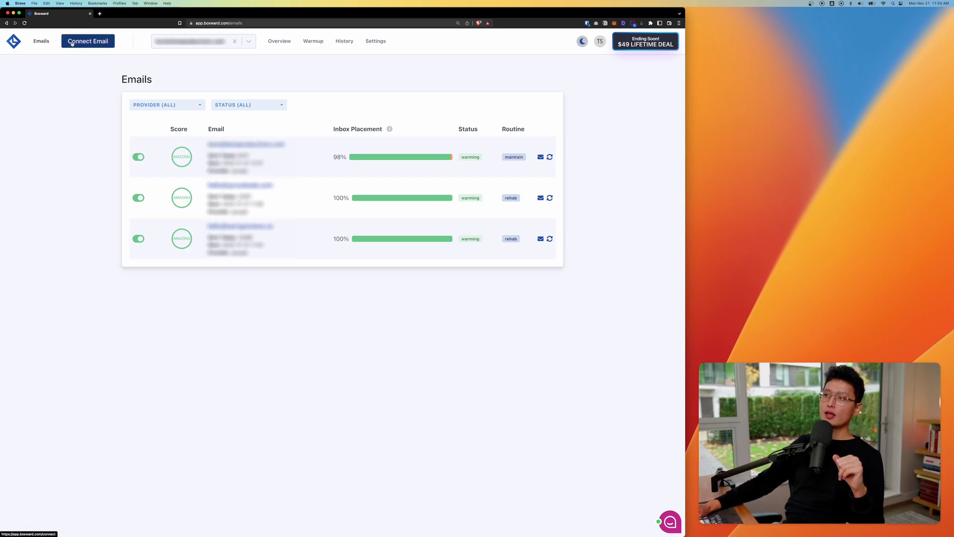
Start connecting a new email in the Boxward app with Google/Gmail as provider and Google Workspace as the type.
click(72, 43)
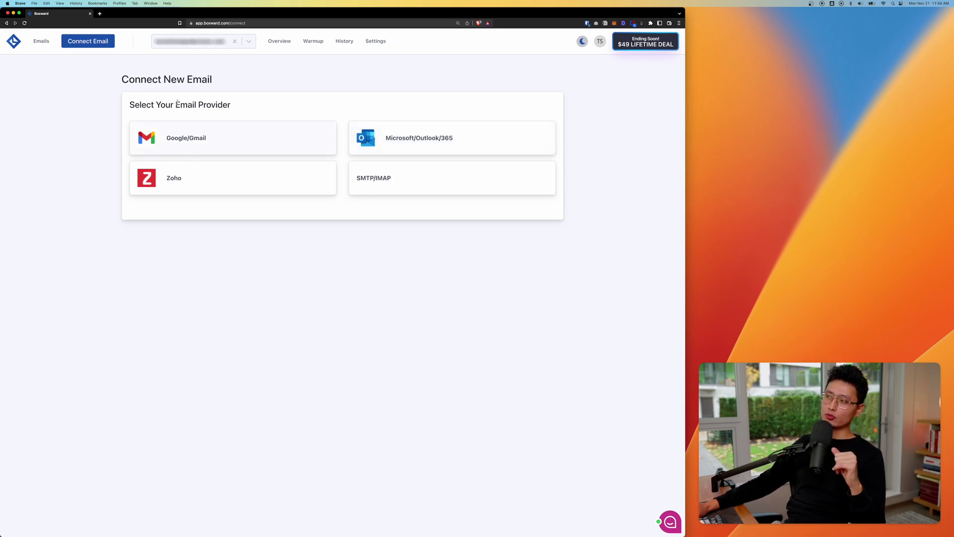
click(169, 138)
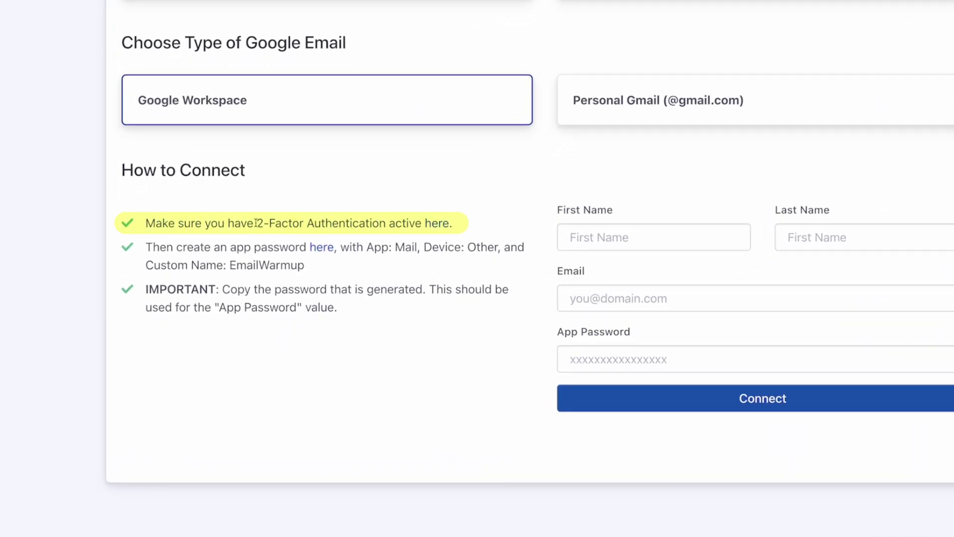
Follow the 2-Factor Authentication instruction to the Google Account security settings and check 2-Step Verification.
drag(257, 223, 384, 224)
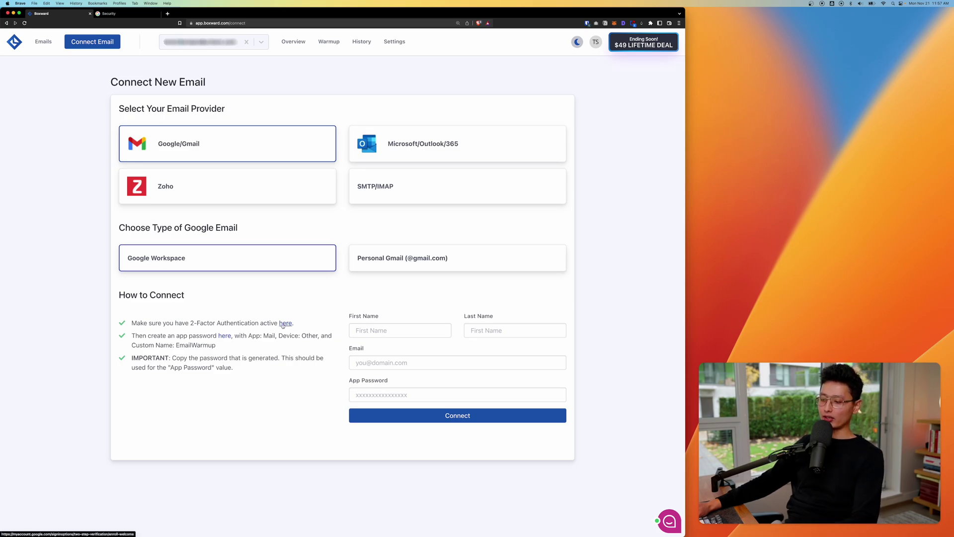
click(283, 324)
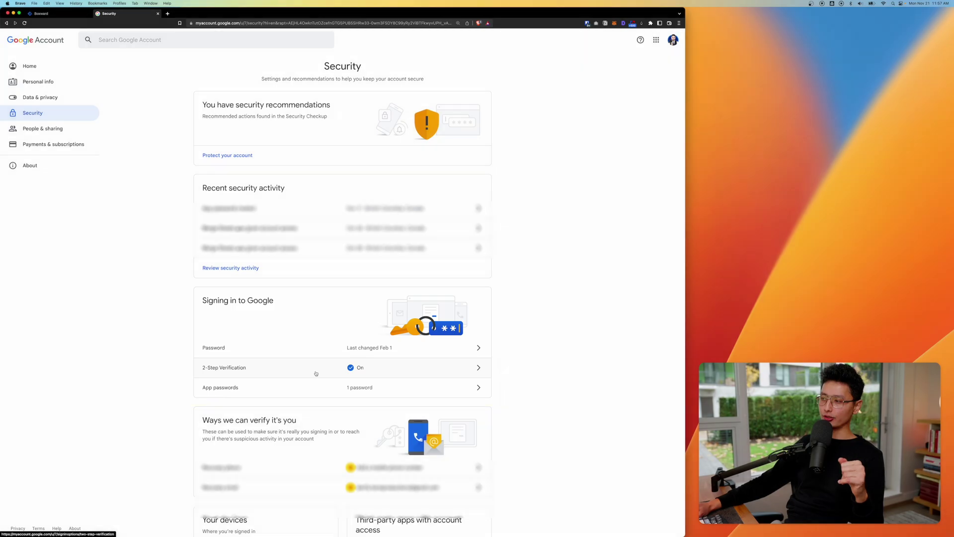
click(315, 370)
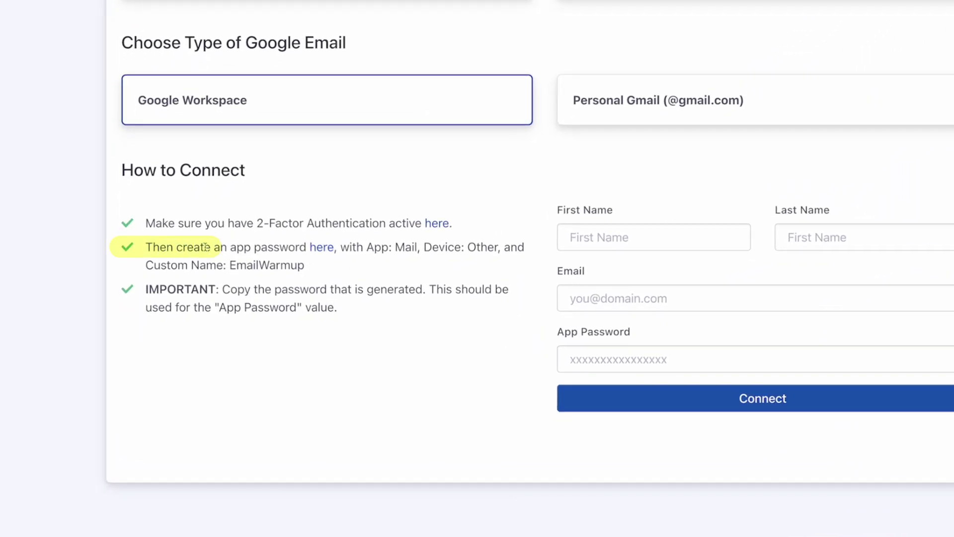
Follow the app password instruction to Google's App passwords page and choose Other (Custom name) as the app.
drag(177, 247, 305, 245)
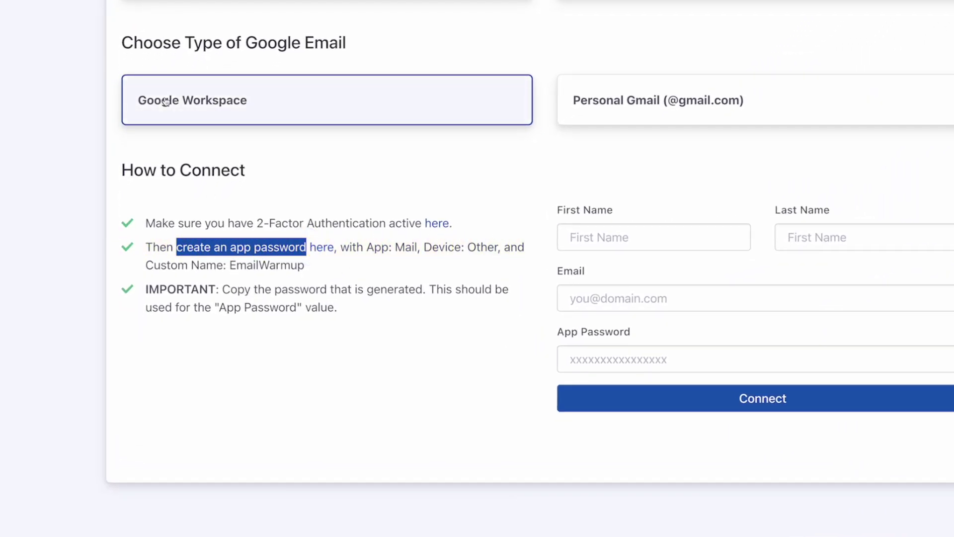
click(301, 279)
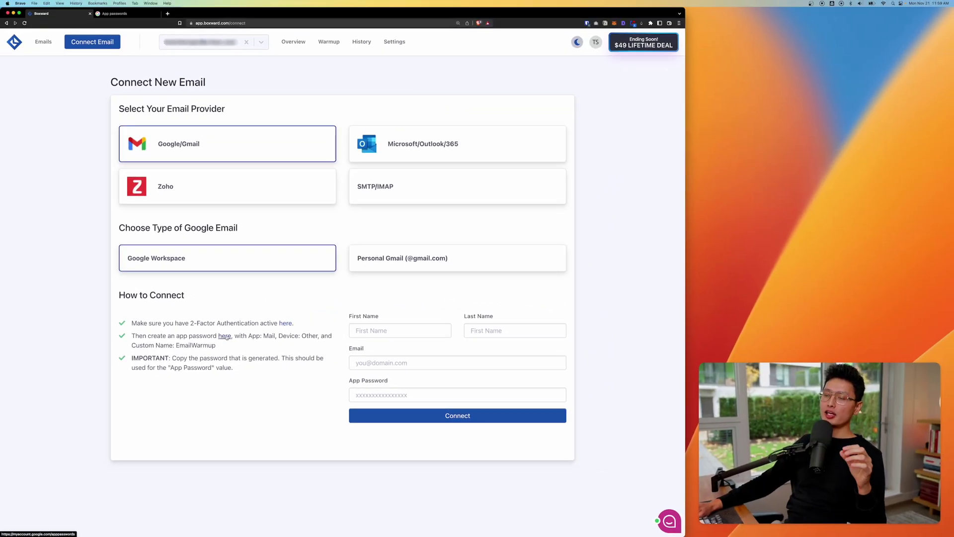
key(super+2)
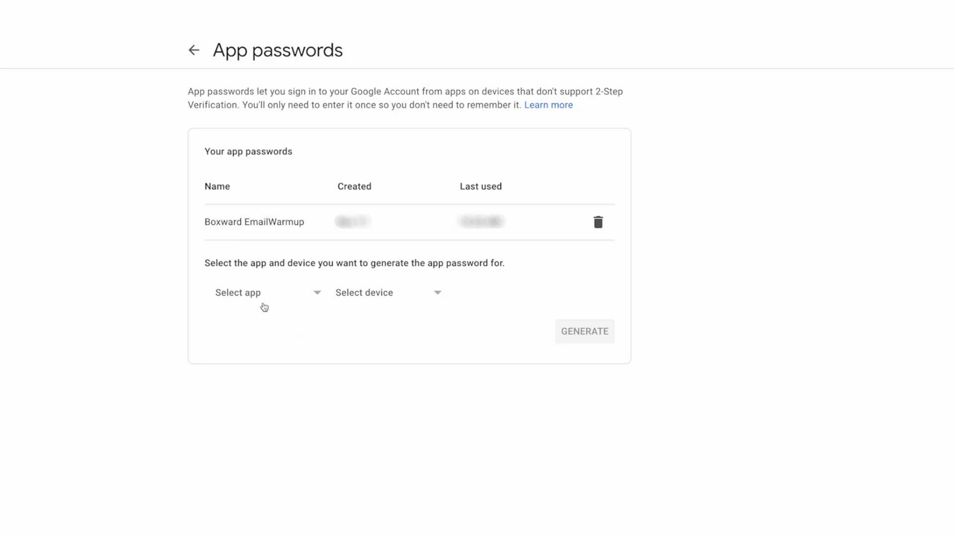
click(258, 295)
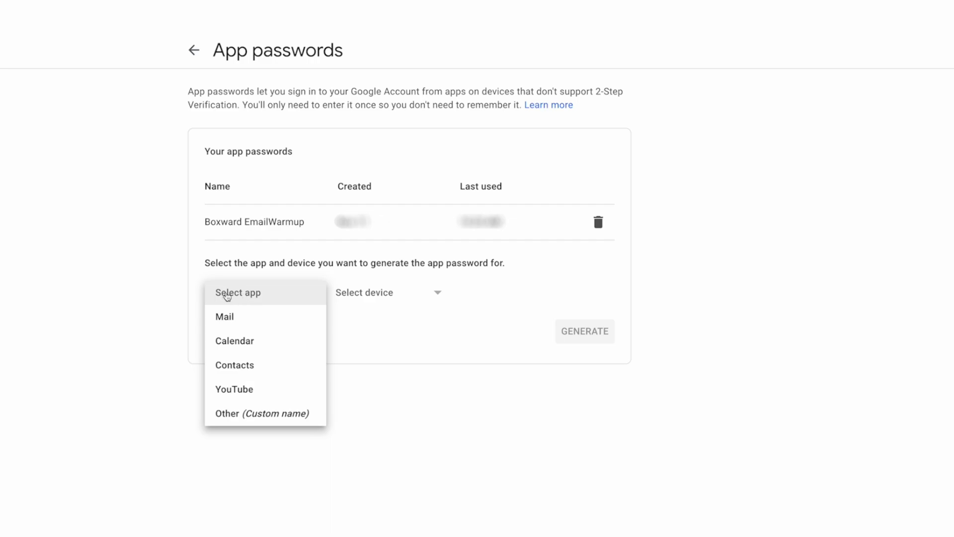
click(245, 415)
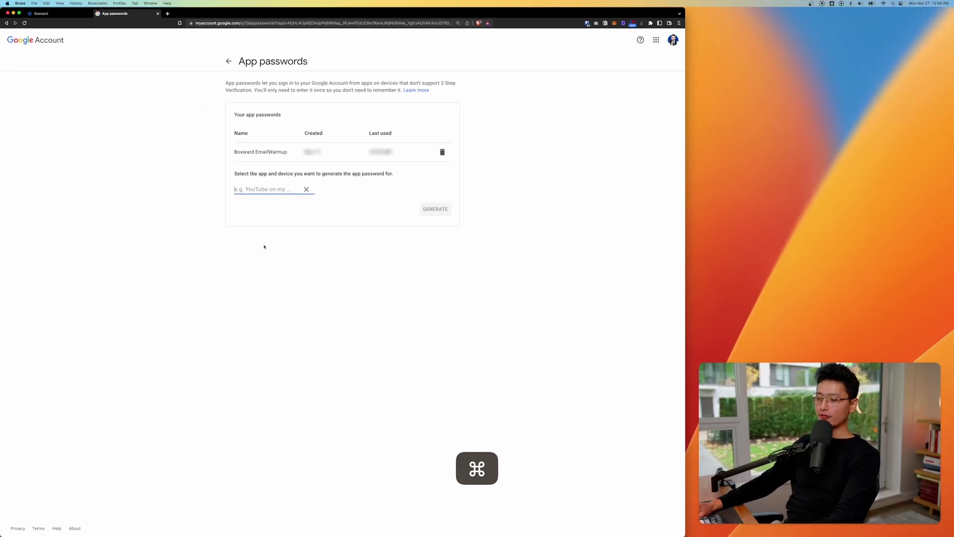
Copy the custom name EmailWarmup from the Boxward instructions and name the new app password "Boxward EmailWarmup".
key(super+1)
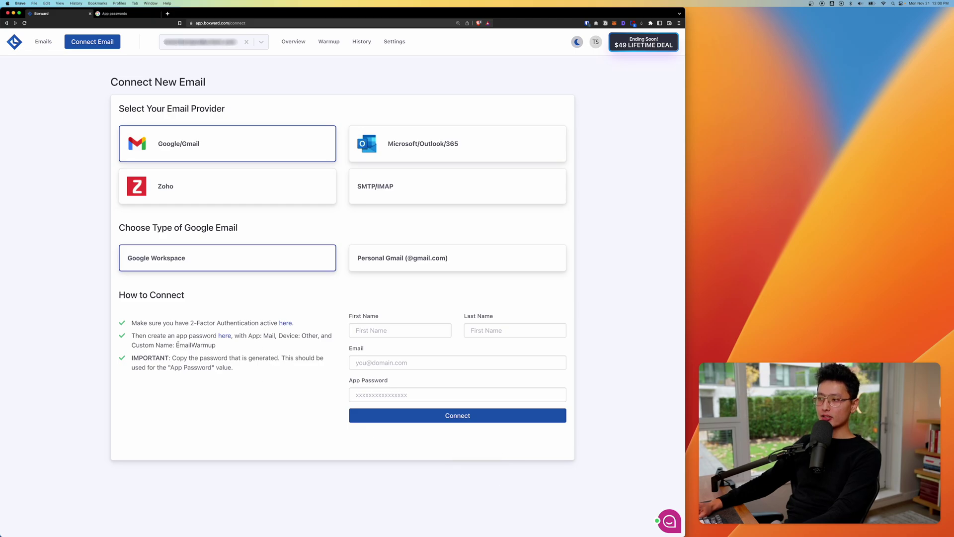
drag(177, 345, 215, 345)
key(super+c)
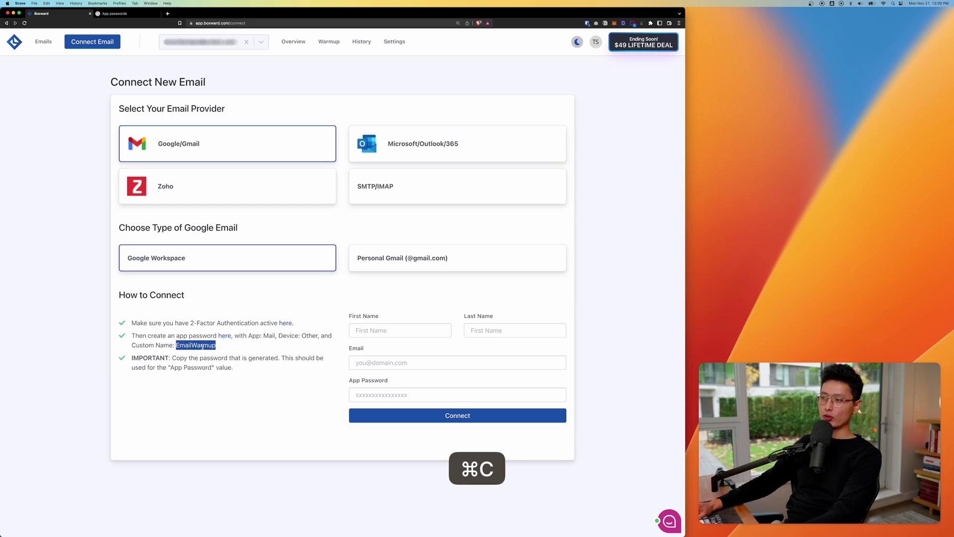
key(super+2)
key(super+v)
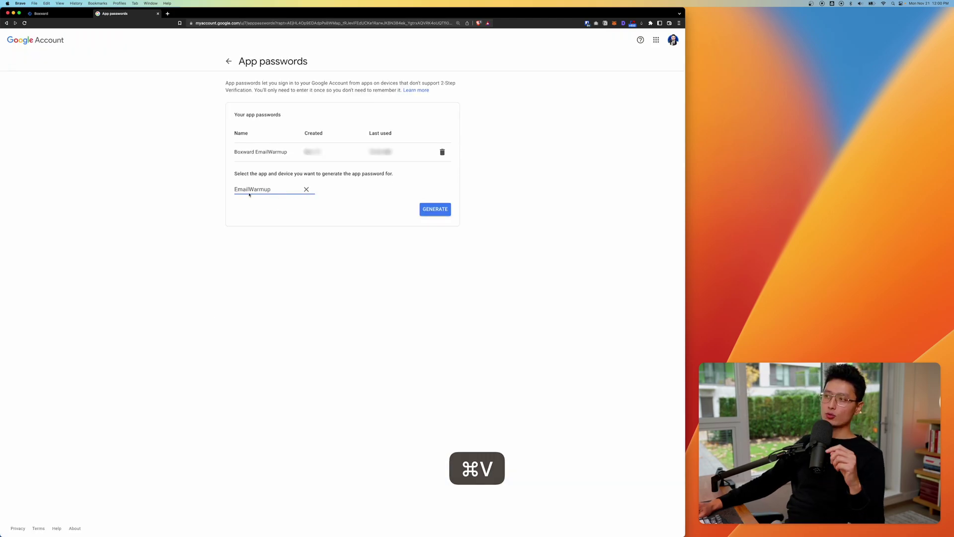
key(super+Left)
text(Bo)
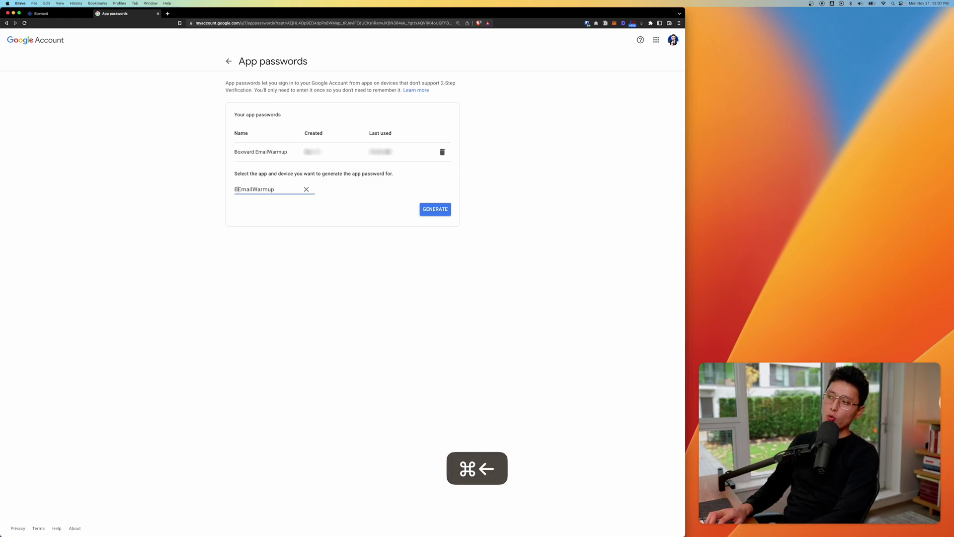
text(xward)
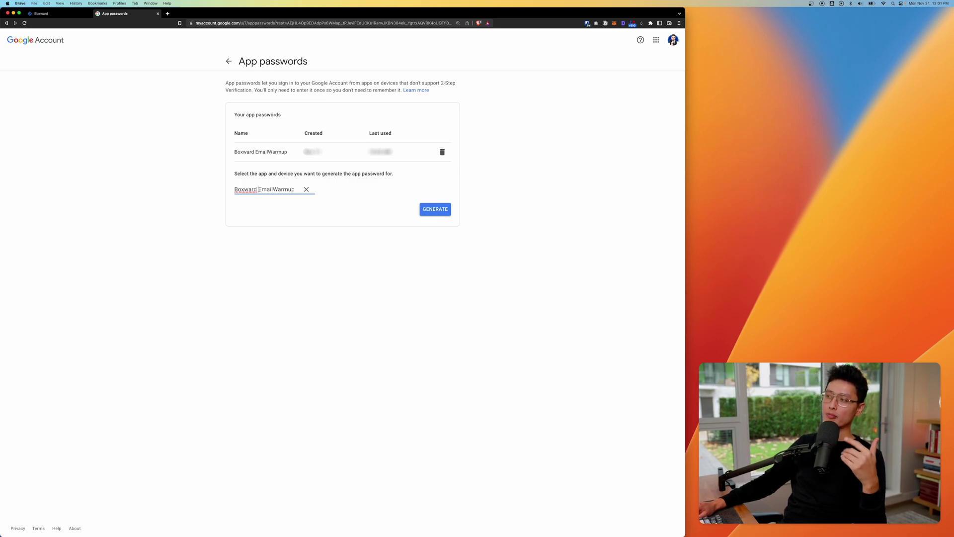
click(425, 211)
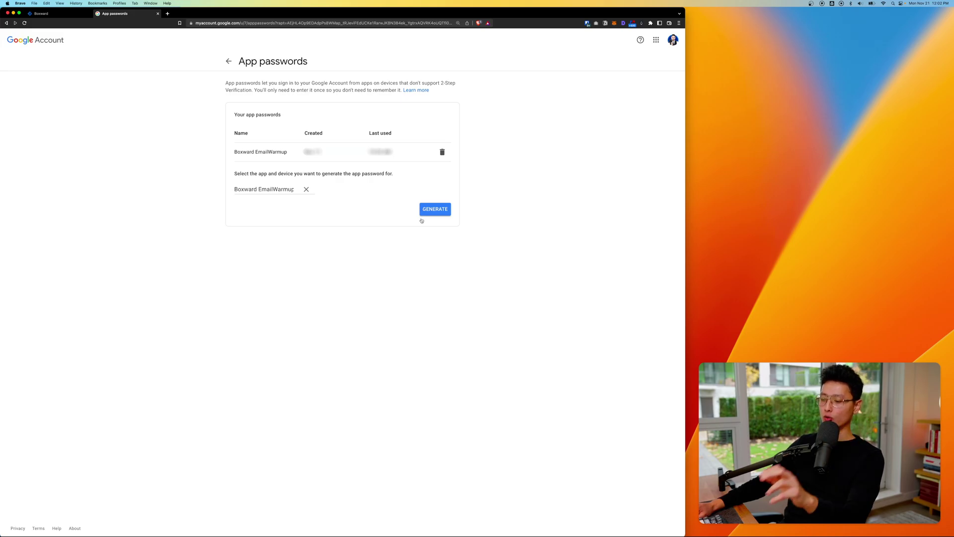
Review the name, email and App Password fields required by Boxward's connection form, and return to Google's App passwords page.
key(super+1)
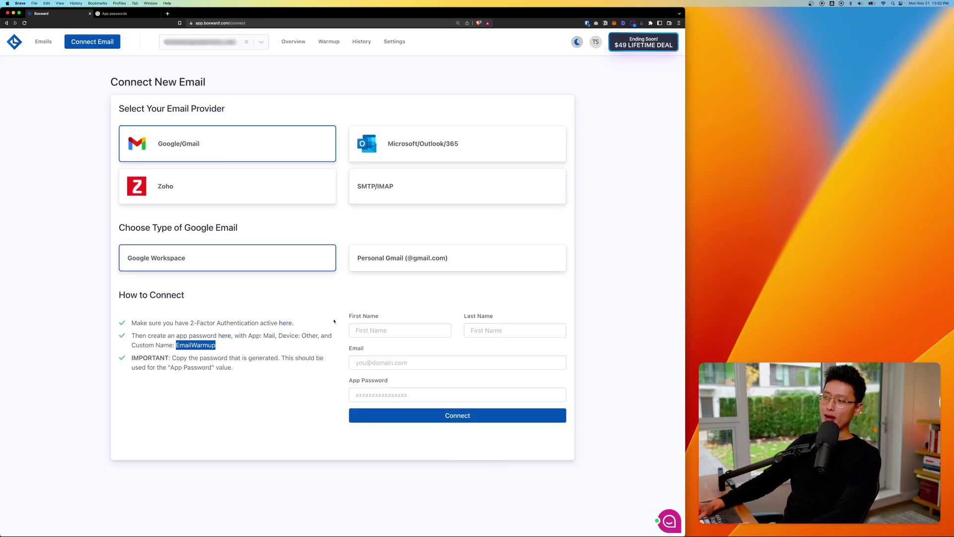
click(352, 346)
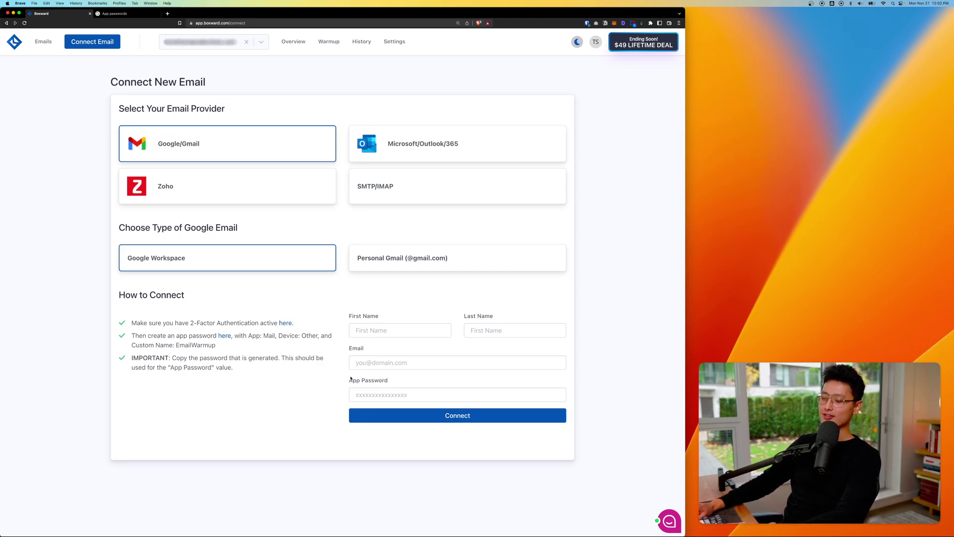
key(super+2)
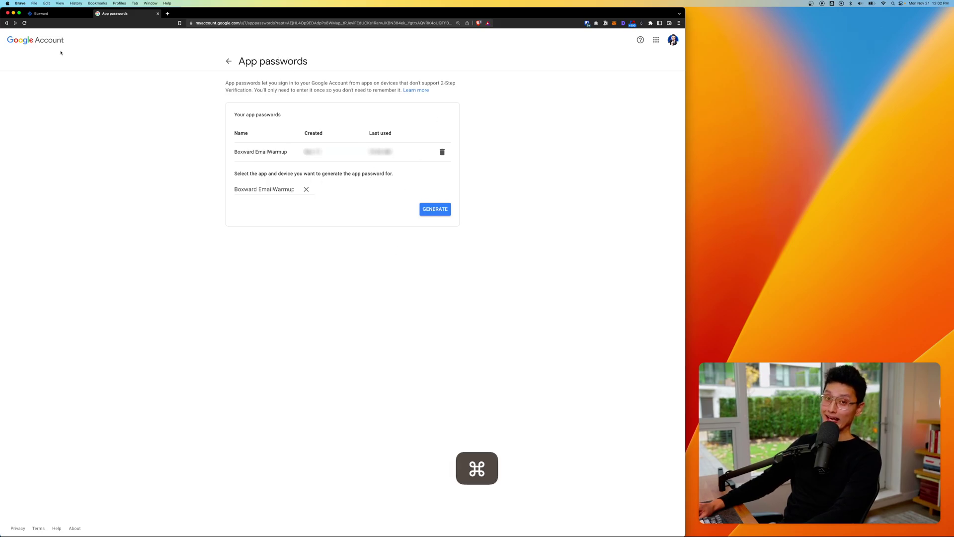
Switch back to Boxward and examine a connected email's Overview statistics, daily sending chart and deliverability for the Past 2 Weeks.
key(super+1)
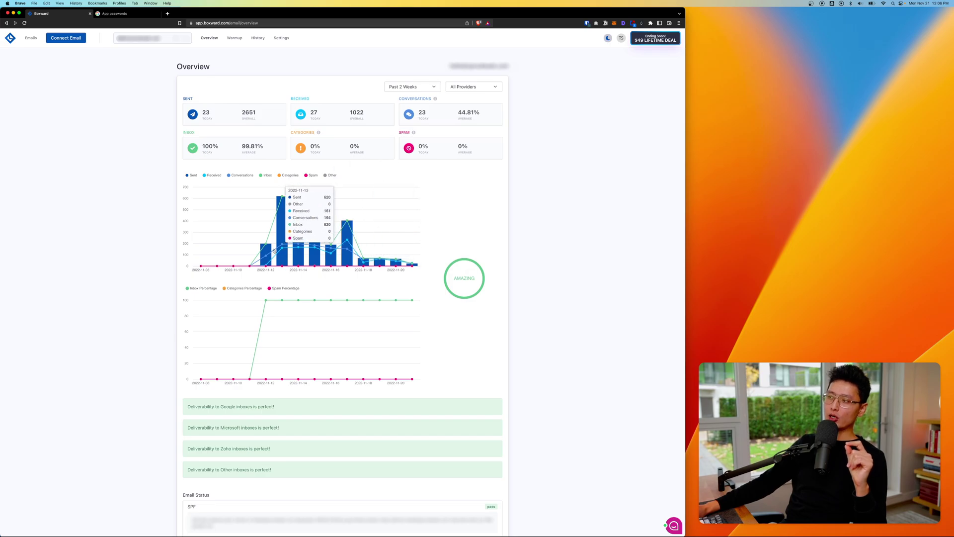
mouse_move(279, 243)
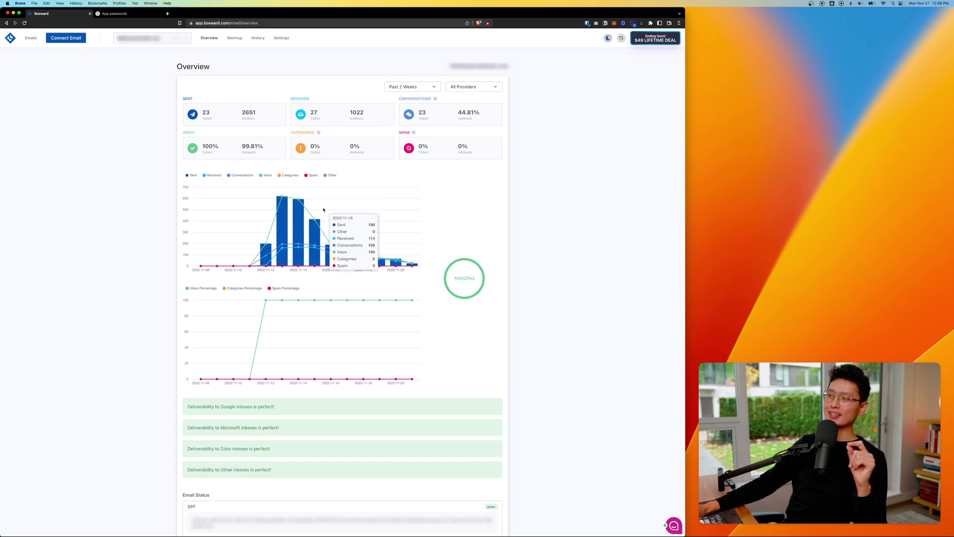
scroll(285, 177, down, 5)
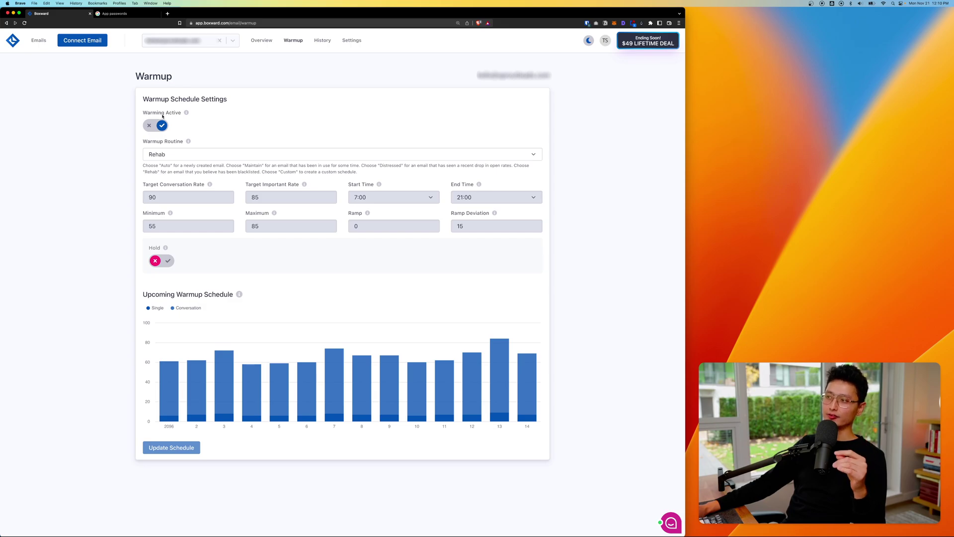
Preview the Auto, Maintain and Distressed warmup routines in turn, comparing their descriptions and preset schedule values.
click(158, 155)
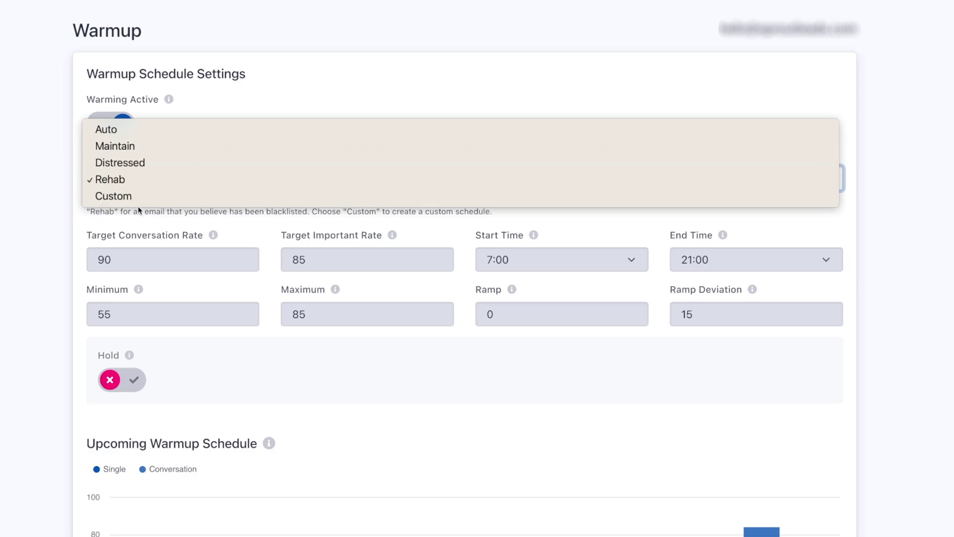
click(106, 129)
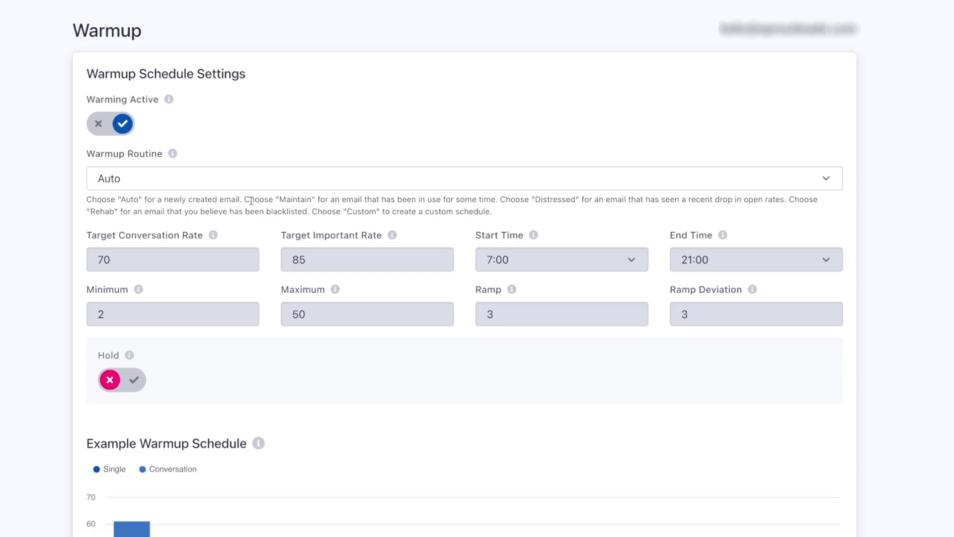
double_click(555, 199)
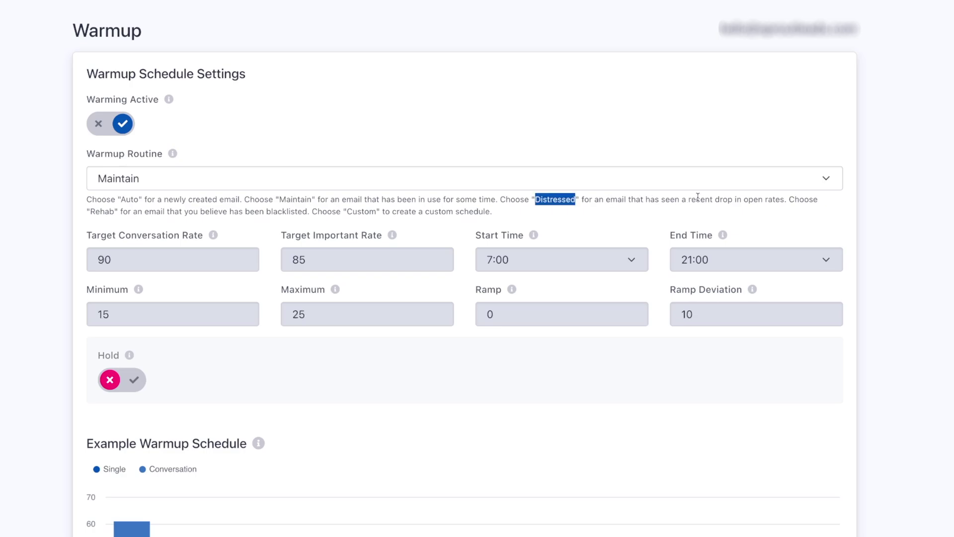
click(160, 180)
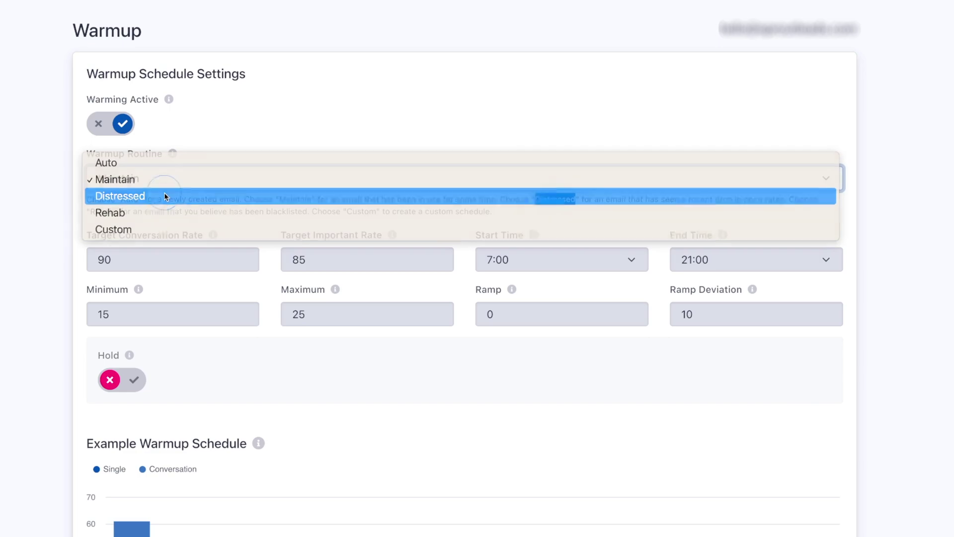
click(164, 196)
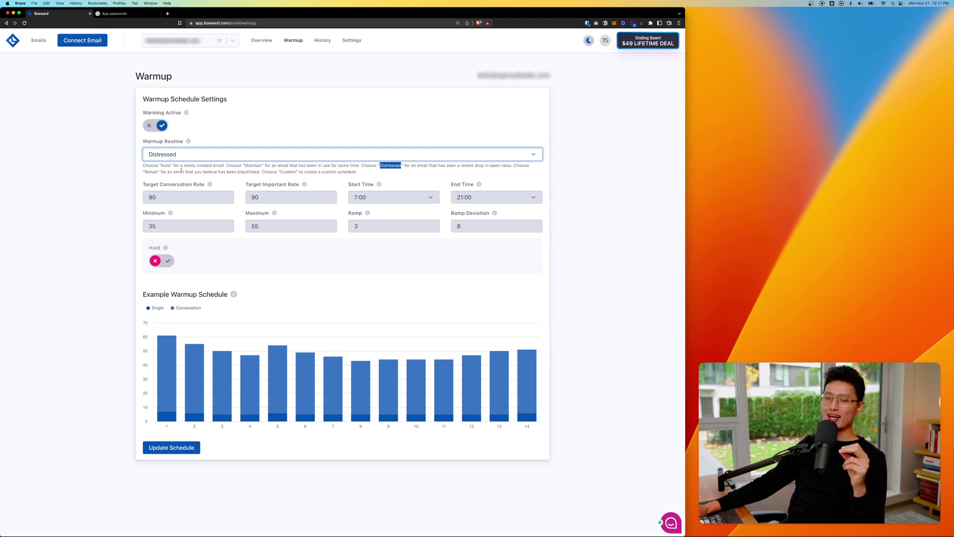
click(254, 172)
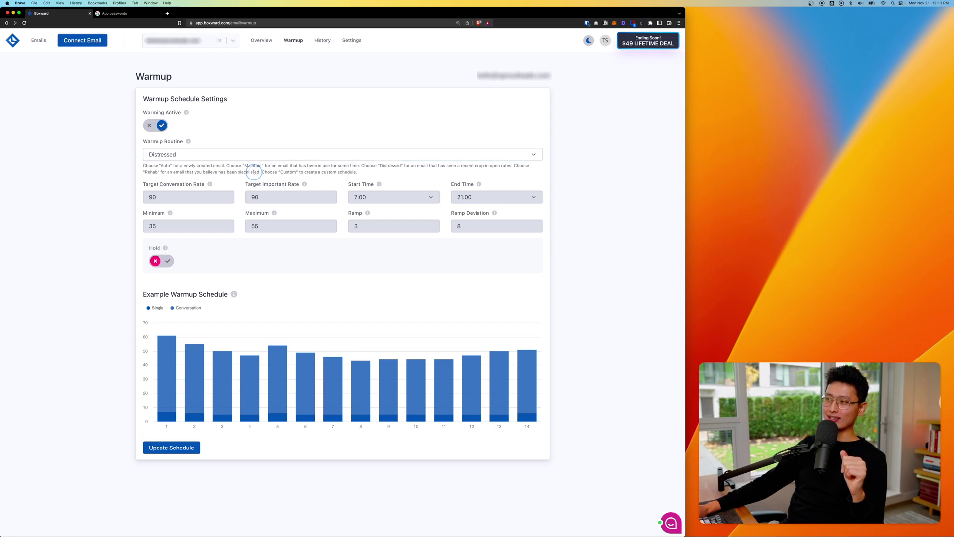
Preview the Rehab routine's daily figures in the example warmup schedule, and switch to the Custom routine to view its editable settings.
click(179, 154)
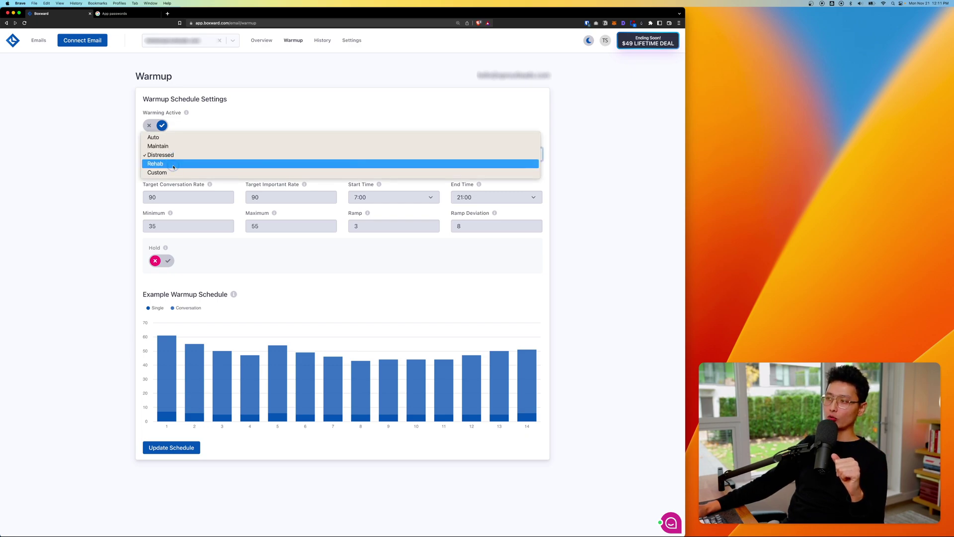
click(174, 165)
mouse_move(163, 376)
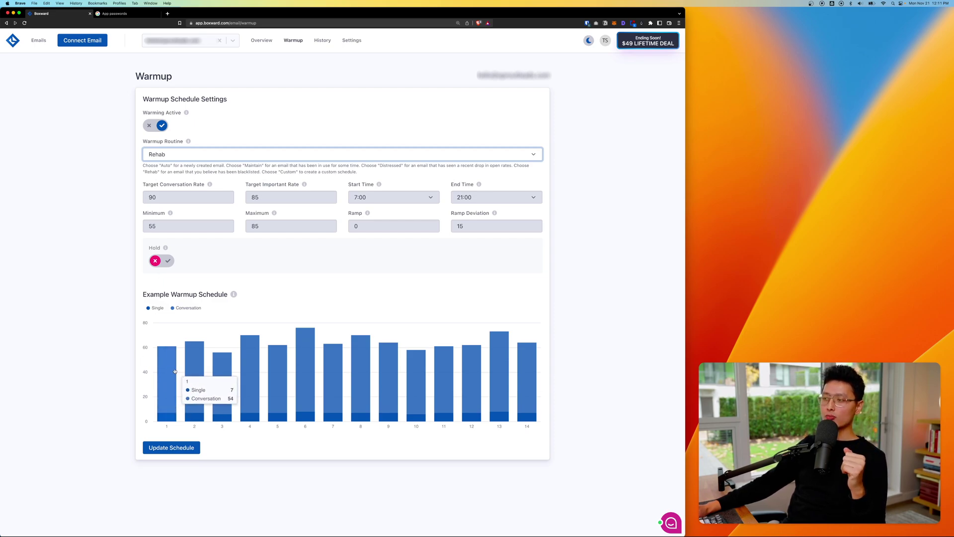
mouse_move(223, 370)
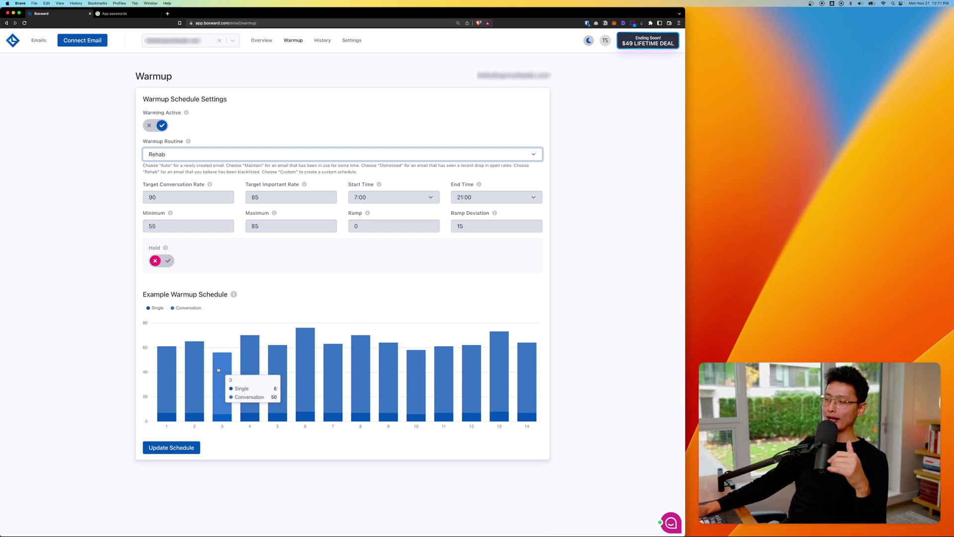
click(162, 155)
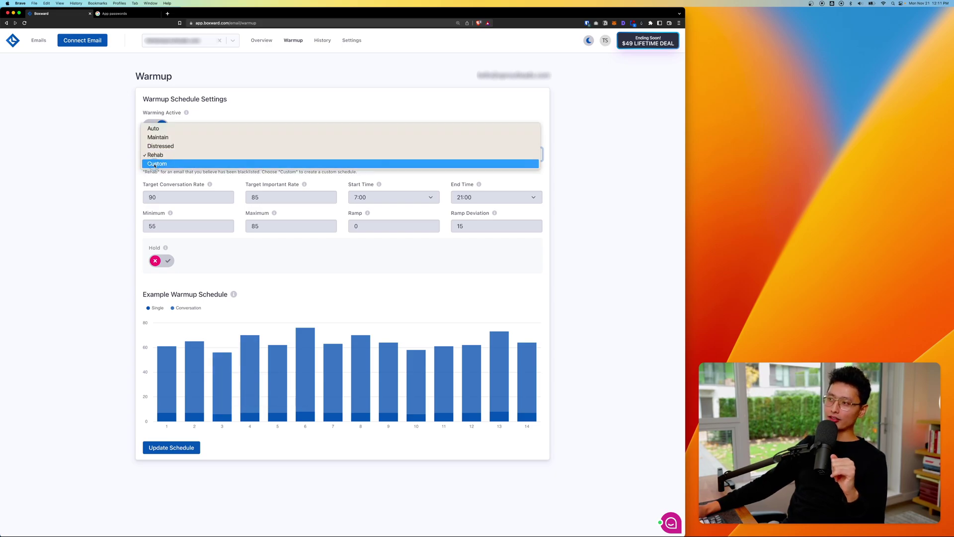
click(154, 165)
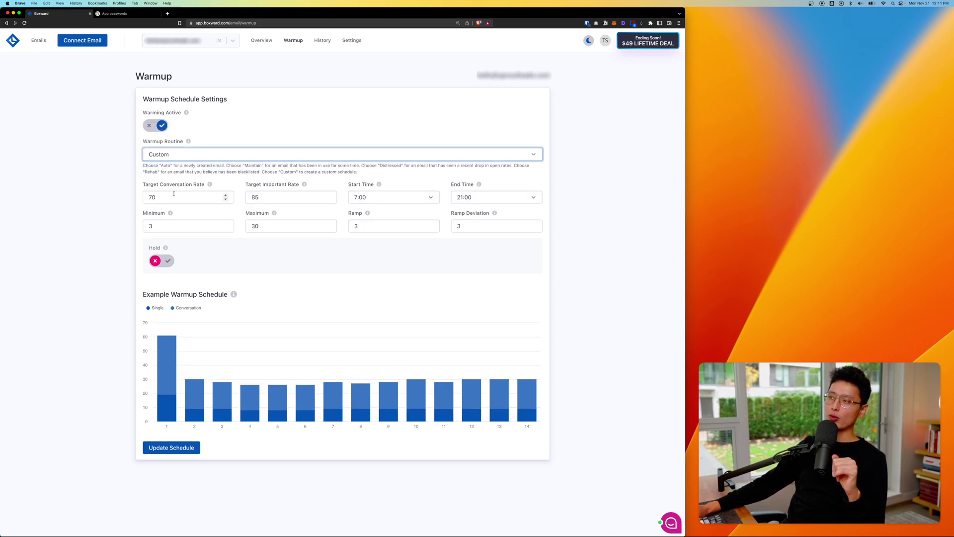
Open the connected email's History and review its conversations, sent messages and received messages.
click(322, 41)
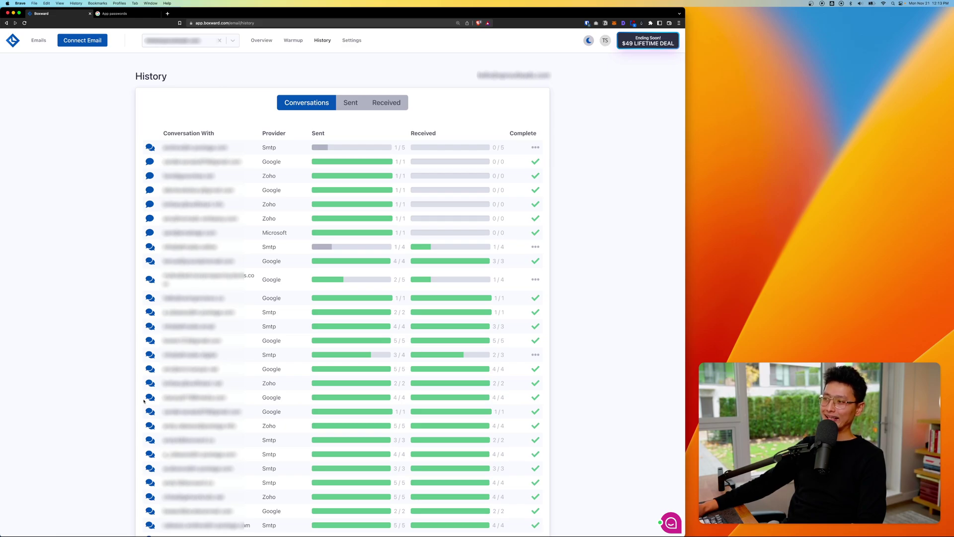
click(351, 105)
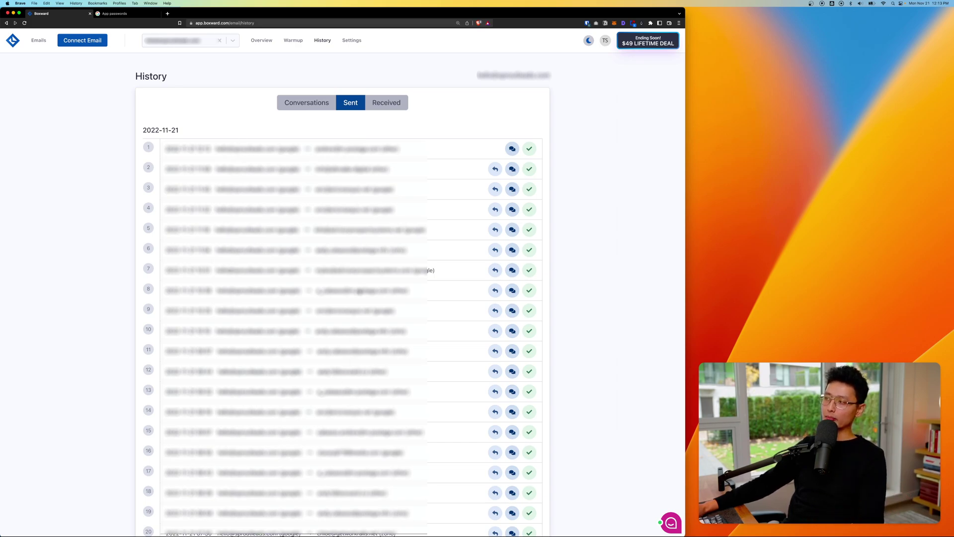
click(386, 102)
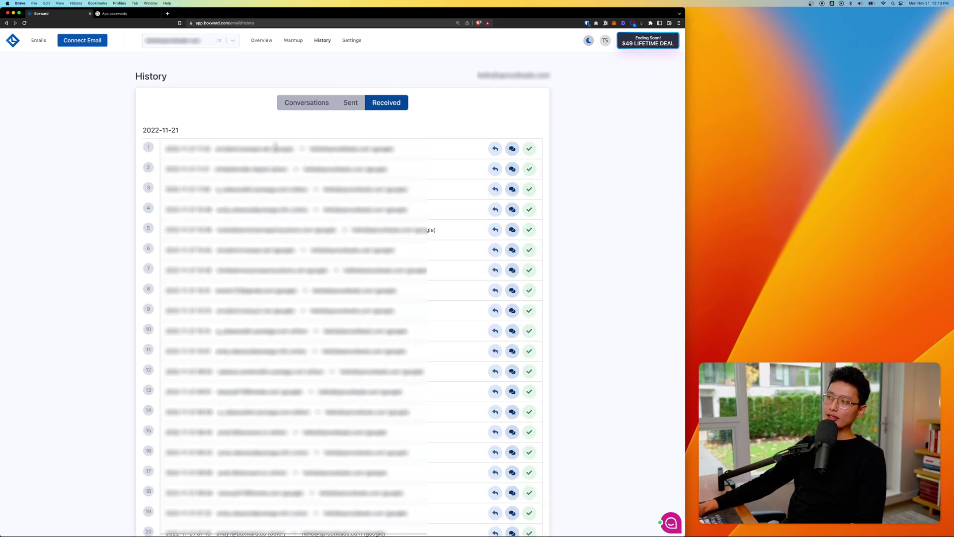